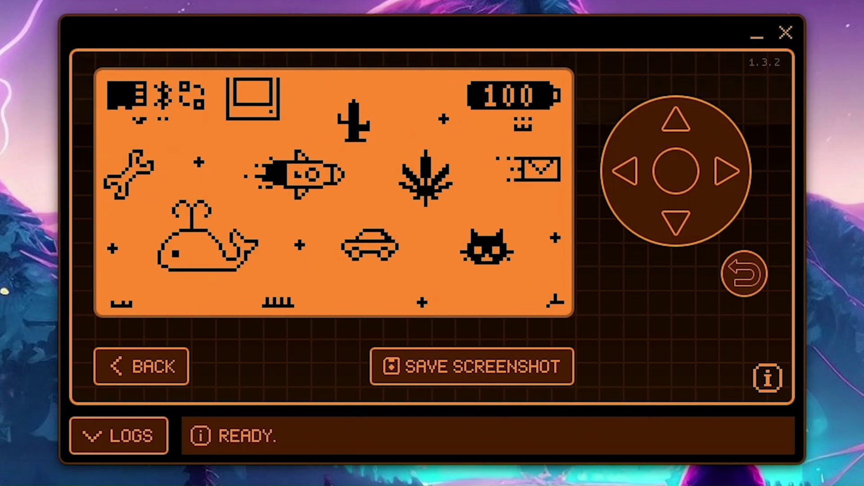
Open the SubGHz application from the Flipper Zero's main menu
{"action": "key", "text": "Return"}
{"action": "key", "text": "Right"}
{"action": "key", "text": "Right"}
{"action": "key", "text": "Right"}
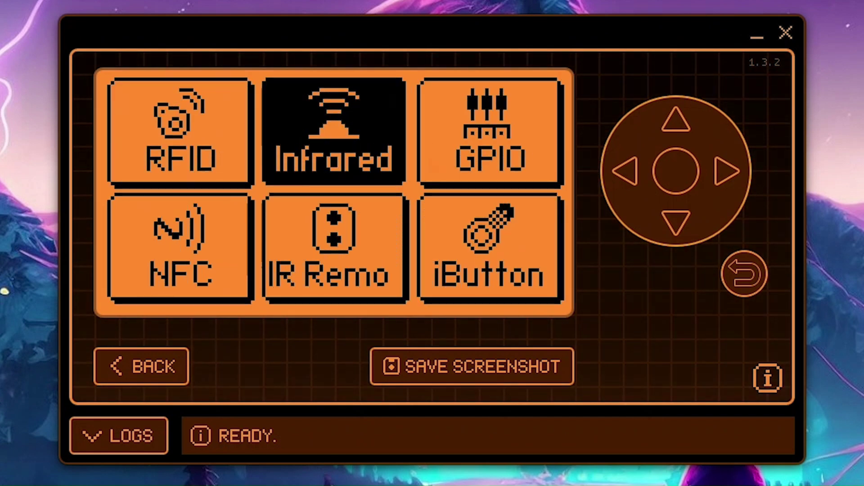
{"action": "key", "text": "Right"}
{"action": "key", "text": "Right"}
{"action": "key", "text": "Right"}
{"action": "key", "text": "Right"}
{"action": "key", "text": "Left"}
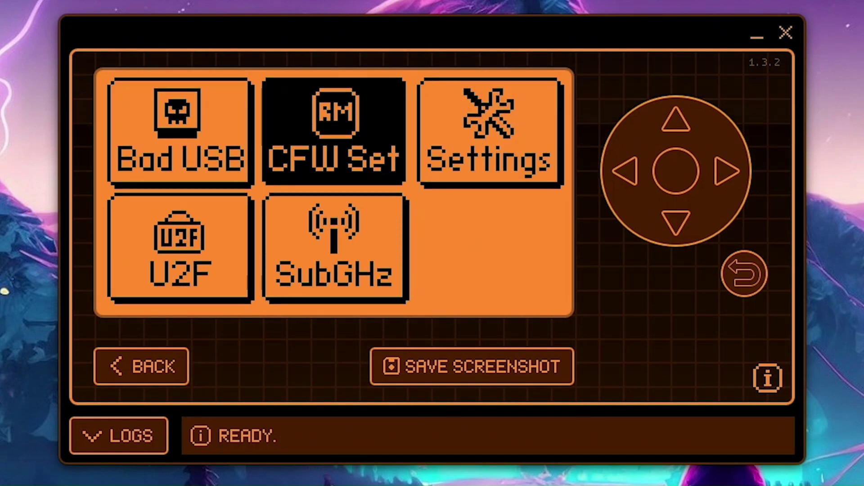
{"action": "key", "text": "Down"}
{"action": "key", "text": "Return"}
Capture the transmitter's frequency with the Frequency Analyzer and start reading on the captured frequency
{"action": "key", "text": "Down"}
{"action": "key", "text": "Down"}
{"action": "key", "text": "Down"}
{"action": "key", "text": "Down"}
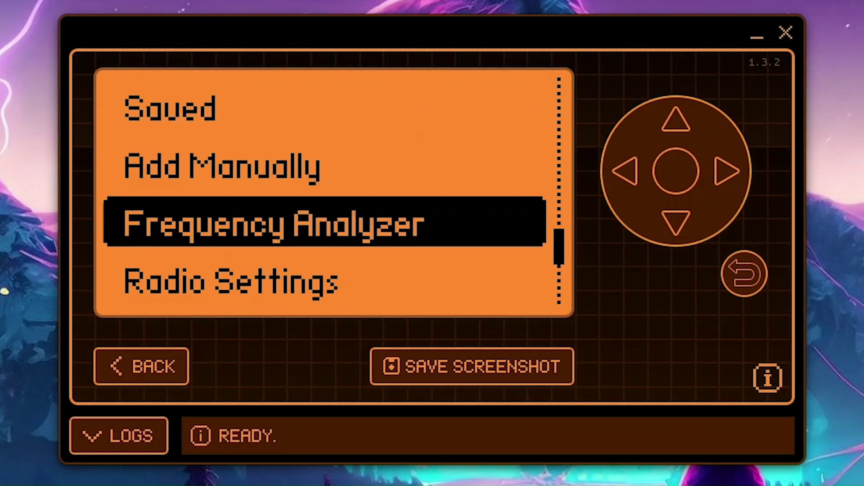
{"action": "key", "text": "Return"}
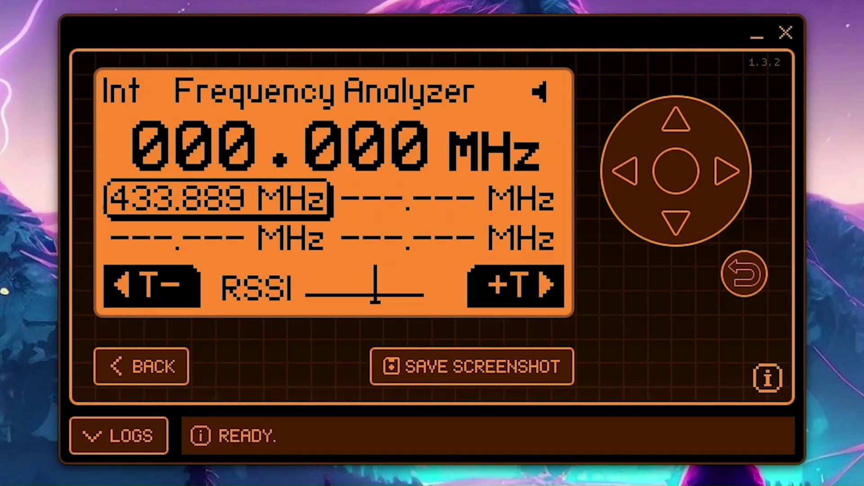
{"action": "key", "text": "Return"}
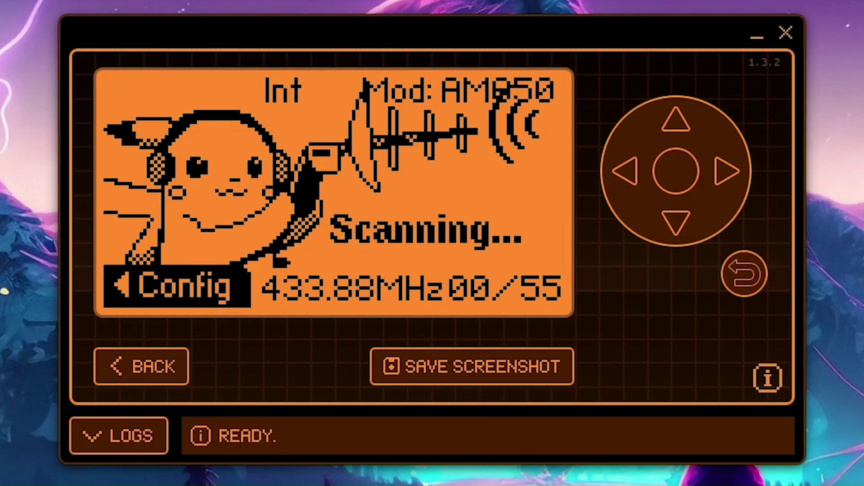
Leave the scan and record a raw signal with Read RAW at 433.88 MHz using AM650 modulation
{"action": "key", "text": "BackSpace"}
{"action": "key", "text": "Up"}
{"action": "key", "text": "Up"}
{"action": "key", "text": "Up"}
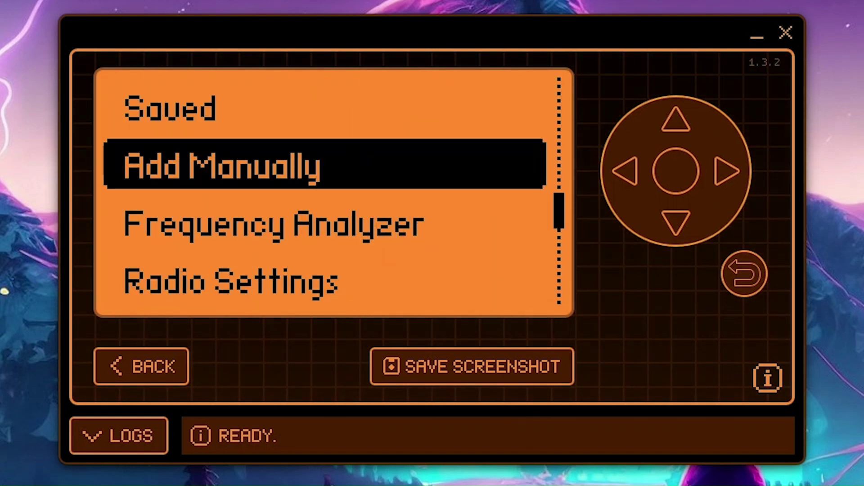
{"action": "key", "text": "Return"}
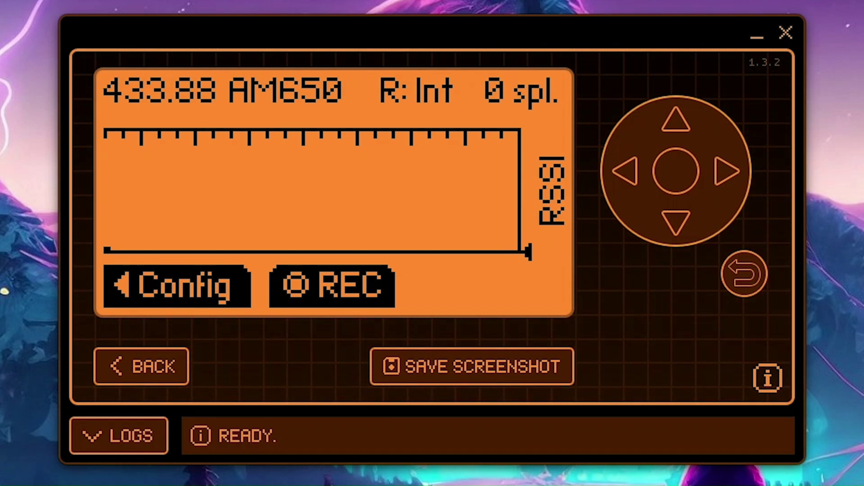
{"action": "key", "text": "Return"}
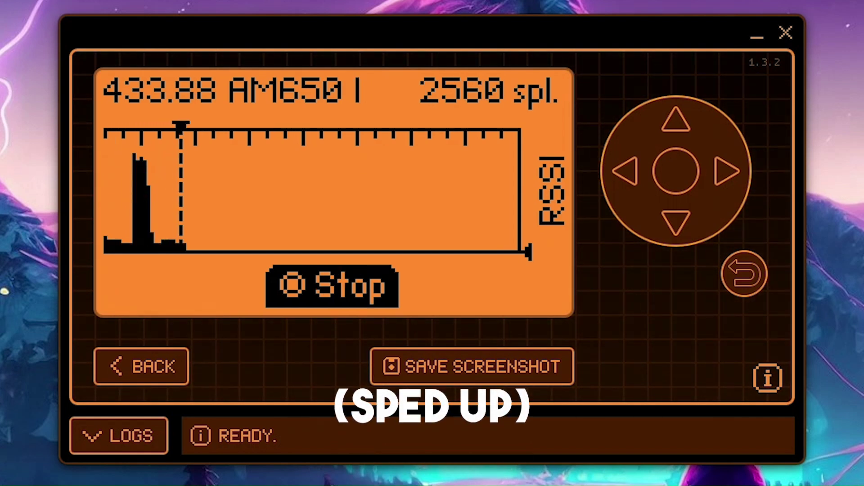
{"action": "key", "text": "Return"}
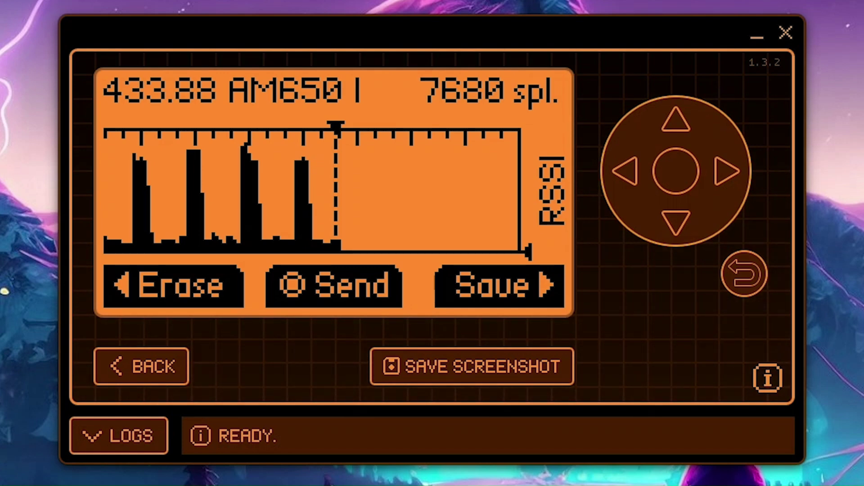
Save the recorded raw signal under the name Lights
{"action": "key", "text": "Right"}
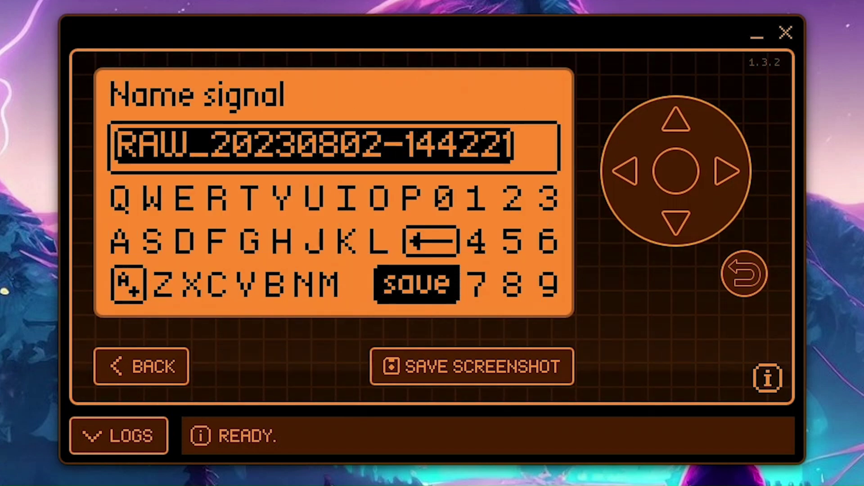
{"action": "type", "text": "Lights"}
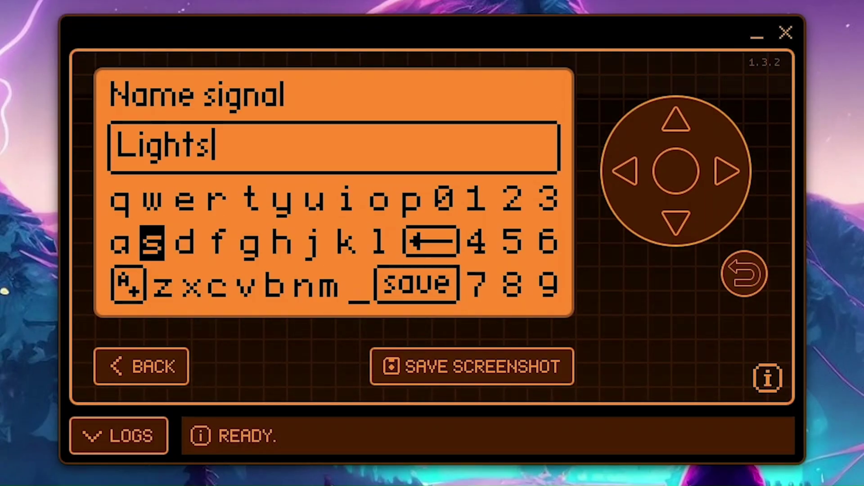
{"action": "key", "text": "Right"}
{"action": "key", "text": "Right"}
{"action": "key", "text": "Right"}
{"action": "key", "text": "Right"}
{"action": "key", "text": "Right"}
{"action": "key", "text": "Right"}
{"action": "key", "text": "Right"}
{"action": "key", "text": "Right"}
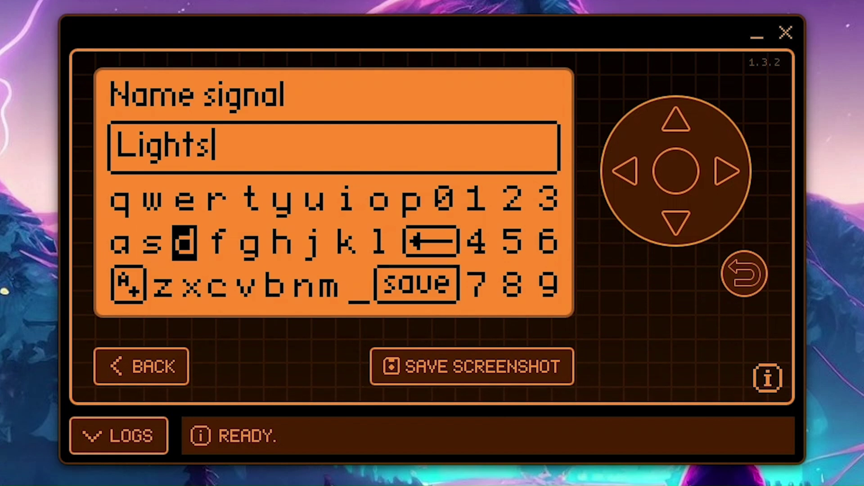
{"action": "key", "text": "Down"}
{"action": "key", "text": "Return"}
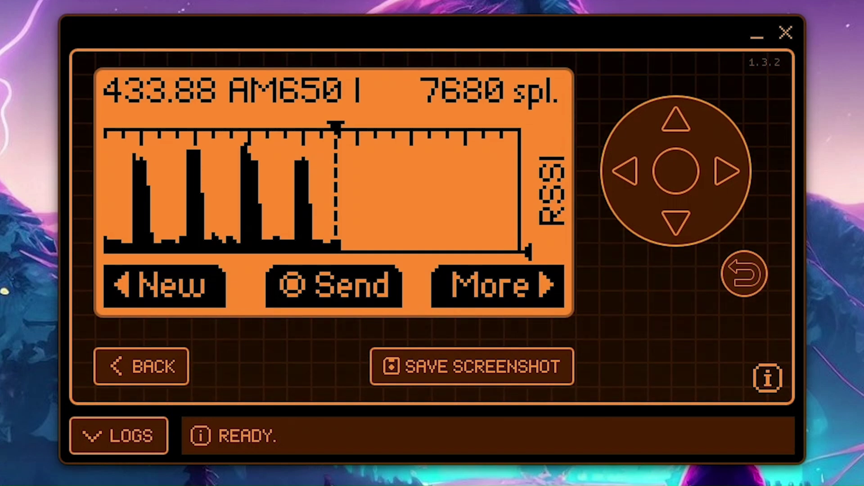
Open the Lights signal from the saved SubGHz files and transmit it
{"action": "key", "text": "BackSpace"}
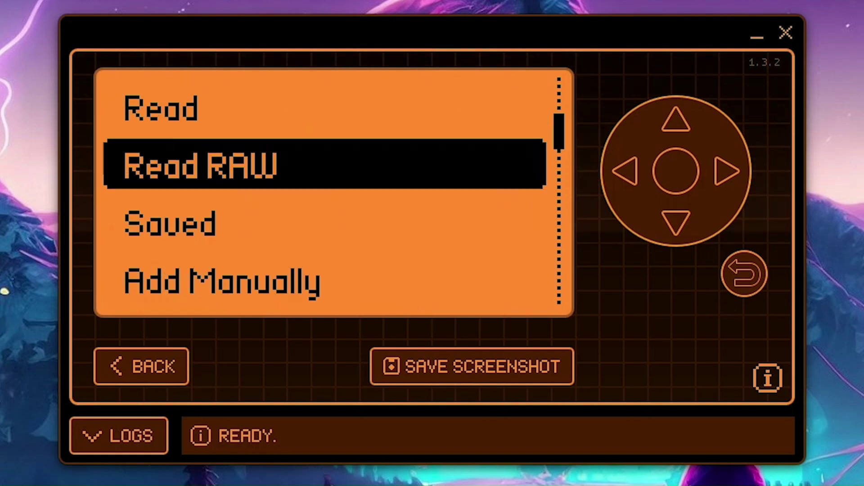
{"action": "key", "text": "Down"}
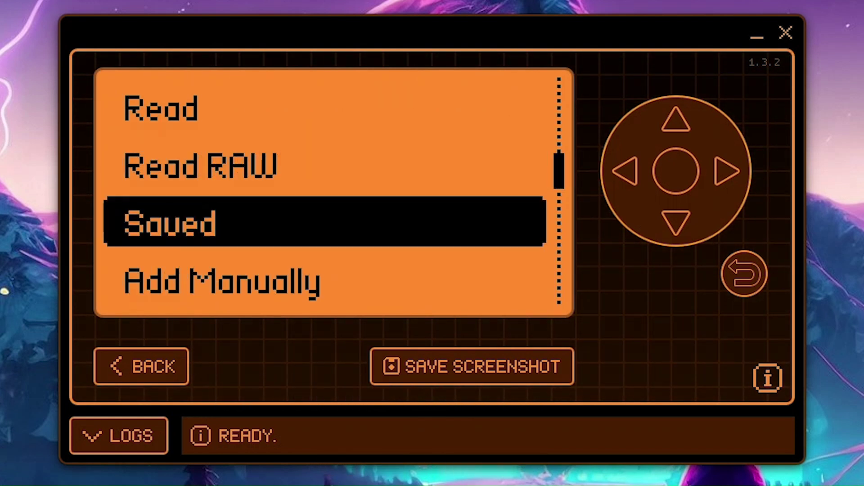
{"action": "key", "text": "Return"}
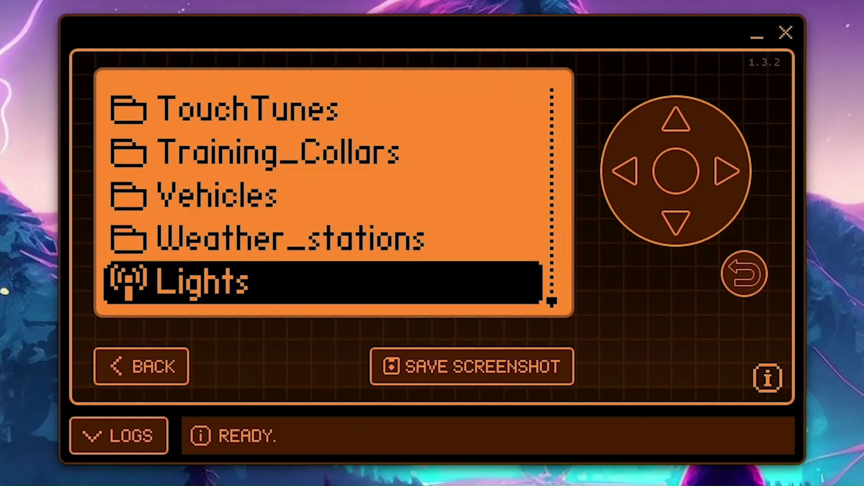
{"action": "key", "text": "Up"}
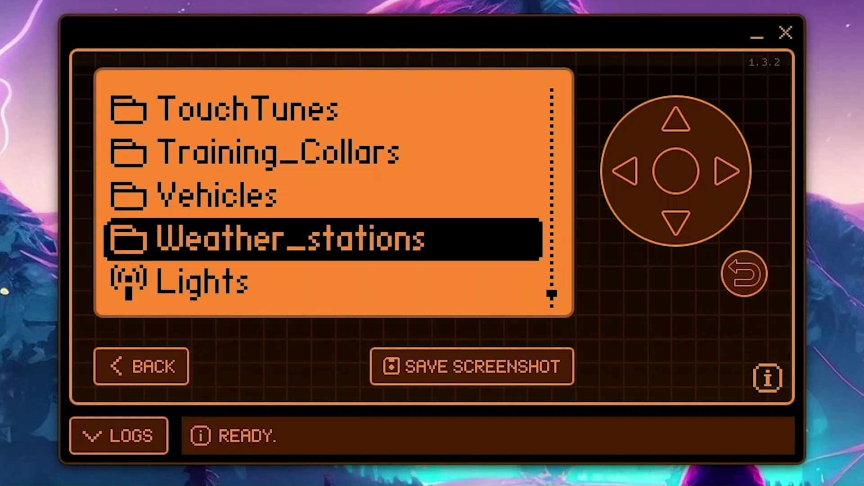
{"action": "key", "text": "Down"}
{"action": "key", "text": "Return"}
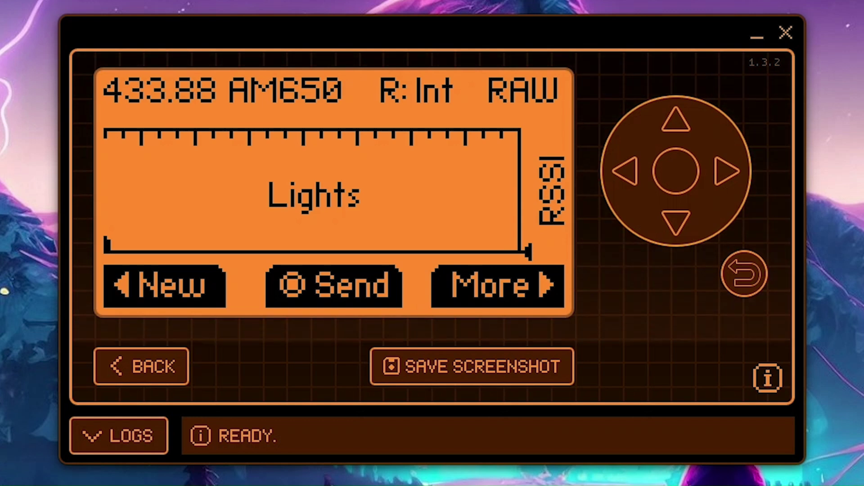
{"action": "key", "text": "Return"}
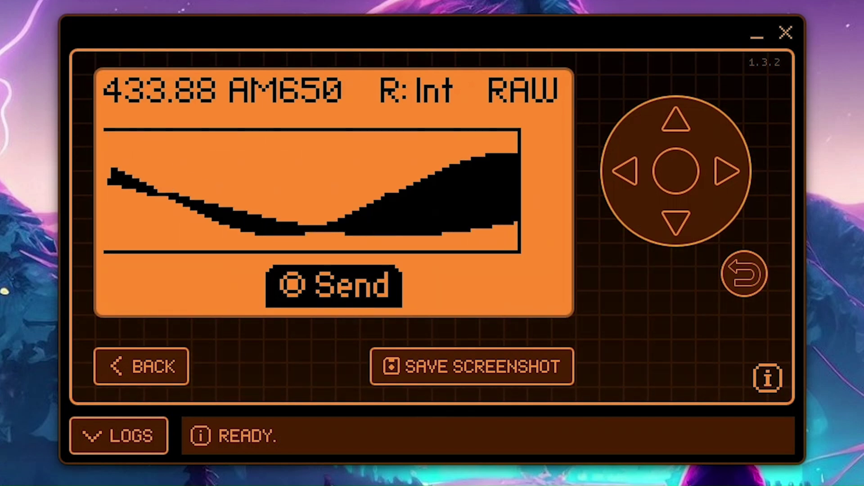